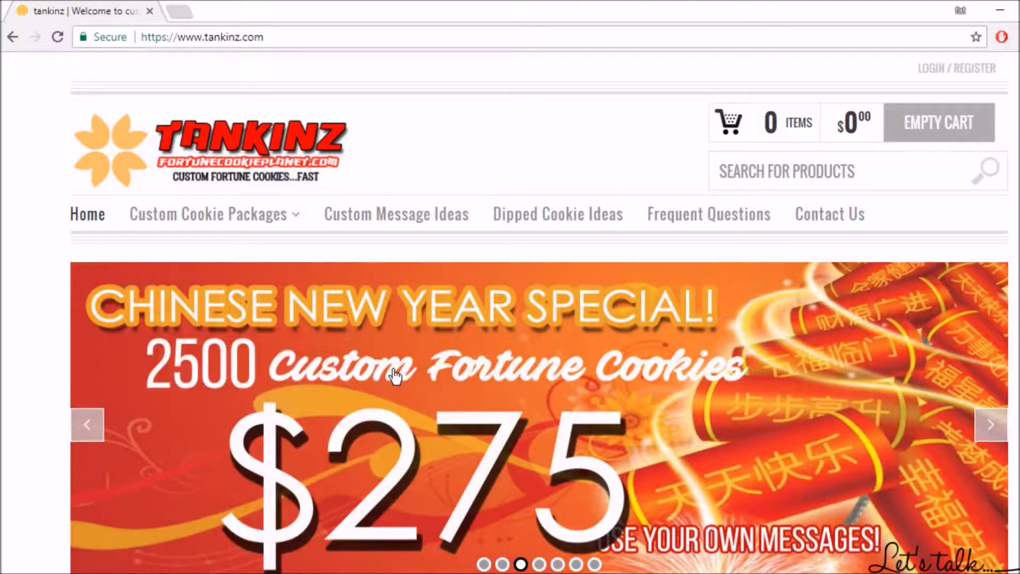
- Look through the custom cookie package categories and open the 50 Custom Traditional Fortune Cookies product from the Traditional category
mouse_move(143, 224)
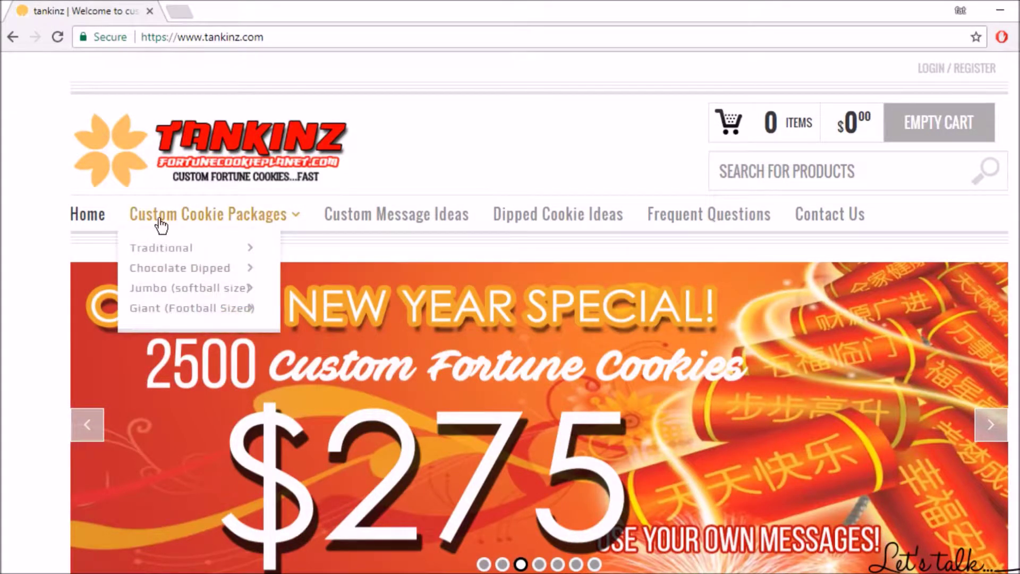
mouse_move(164, 247)
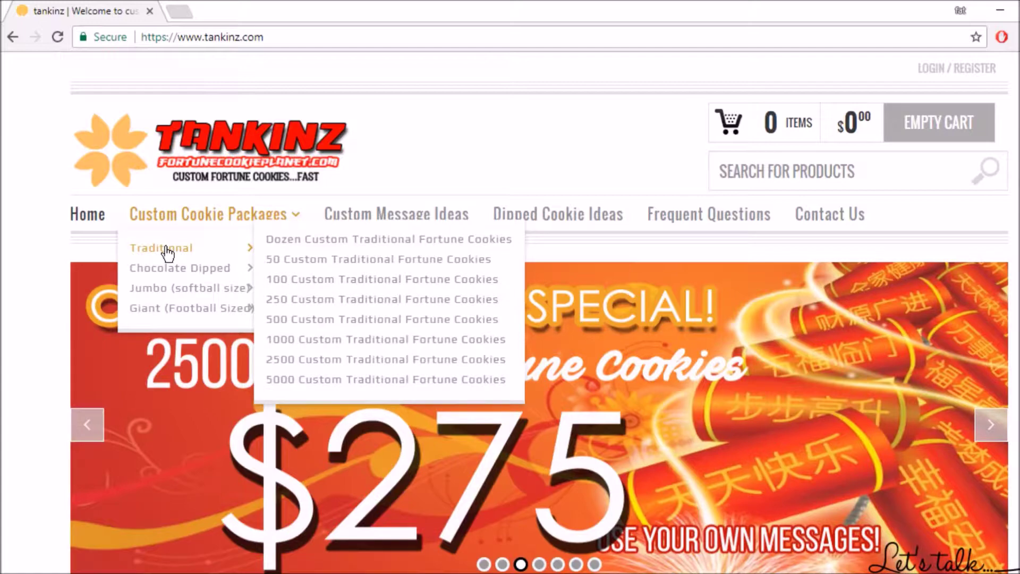
mouse_move(175, 271)
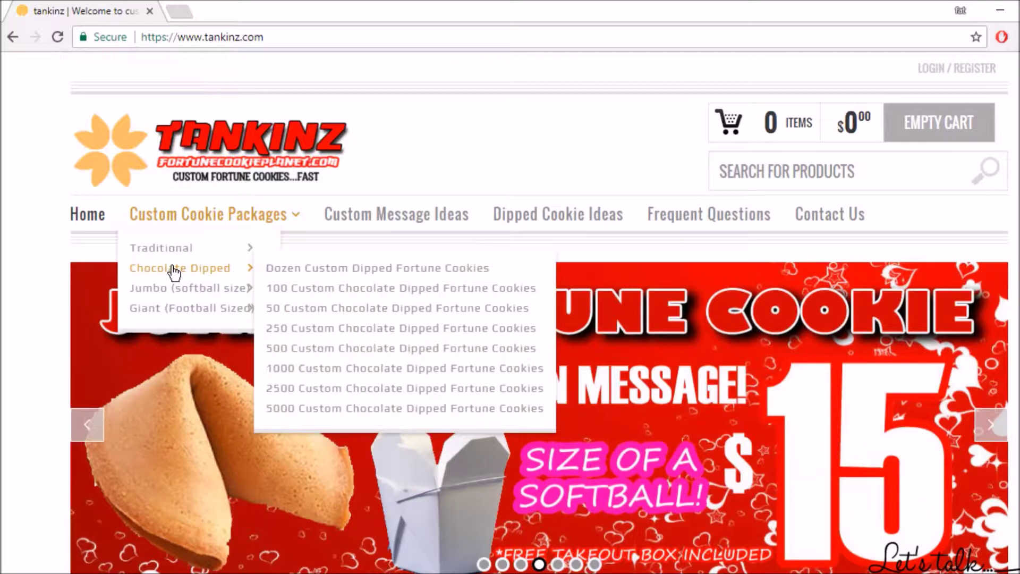
mouse_move(176, 292)
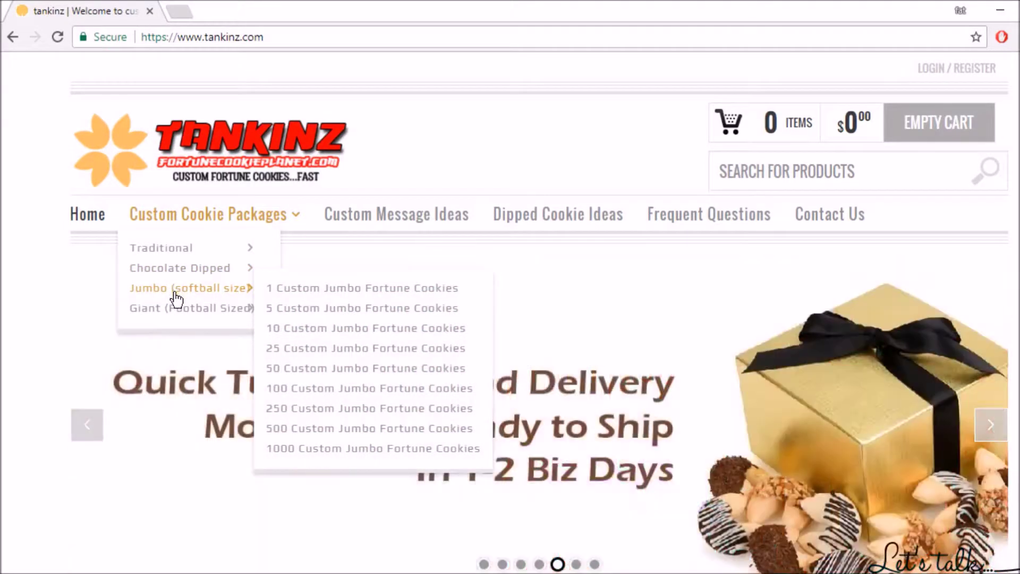
mouse_move(178, 311)
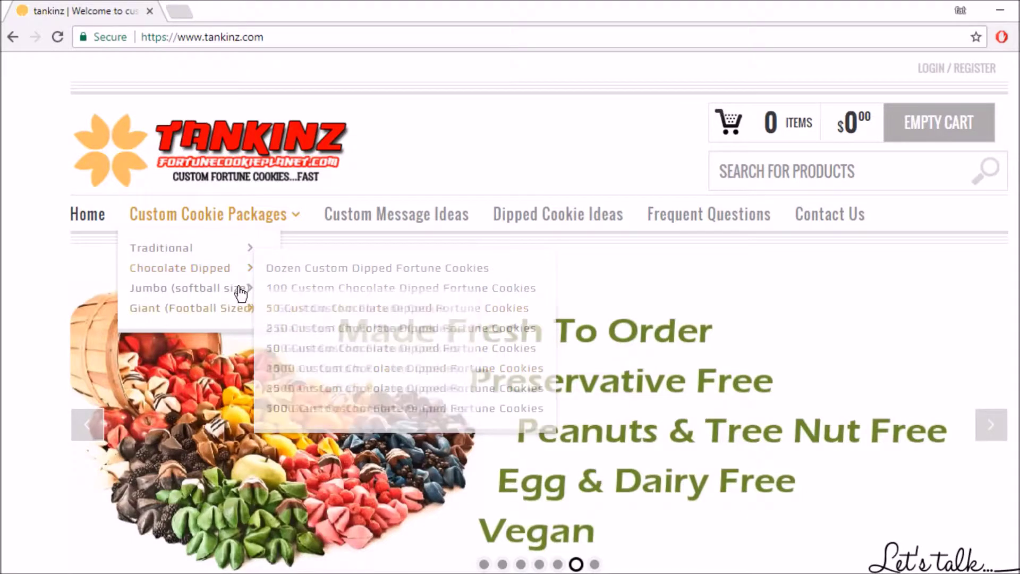
mouse_move(221, 254)
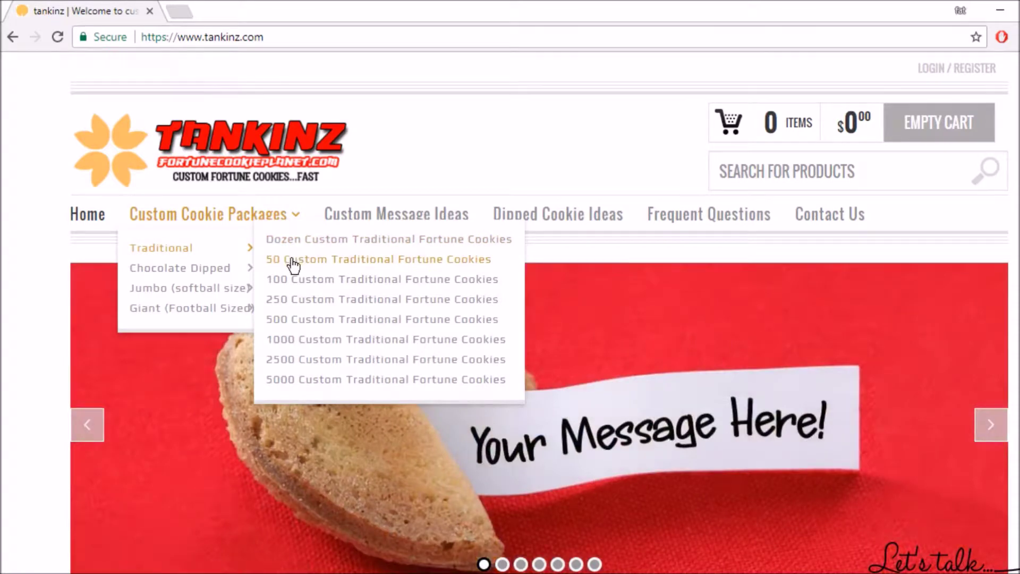
click(292, 260)
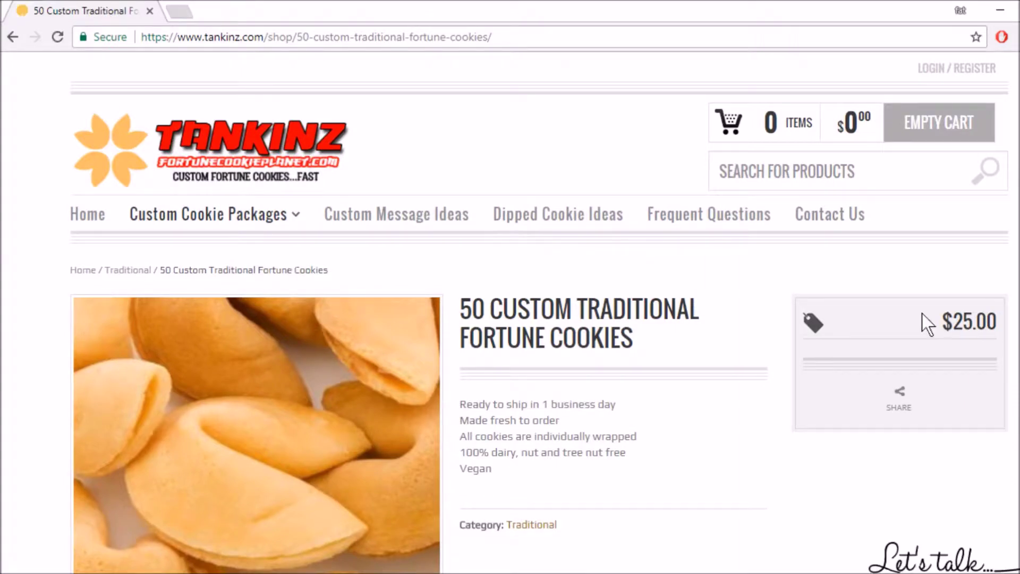
- In the 50-cookie order form, enter "we are happy" as Fortune1 and "we are really" as Fortune2
scroll(511, 314, down, 6)
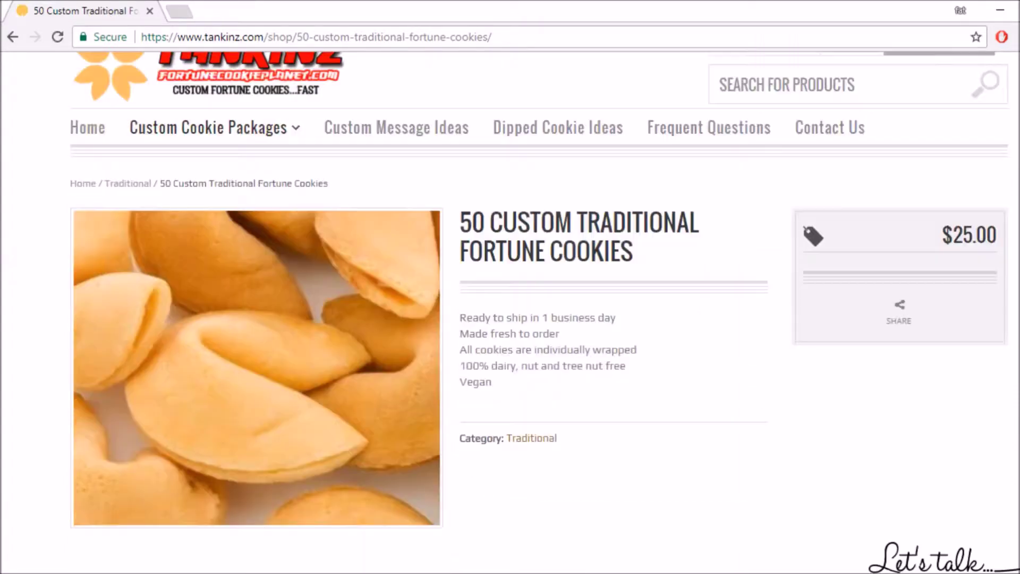
scroll(511, 314, down, 3)
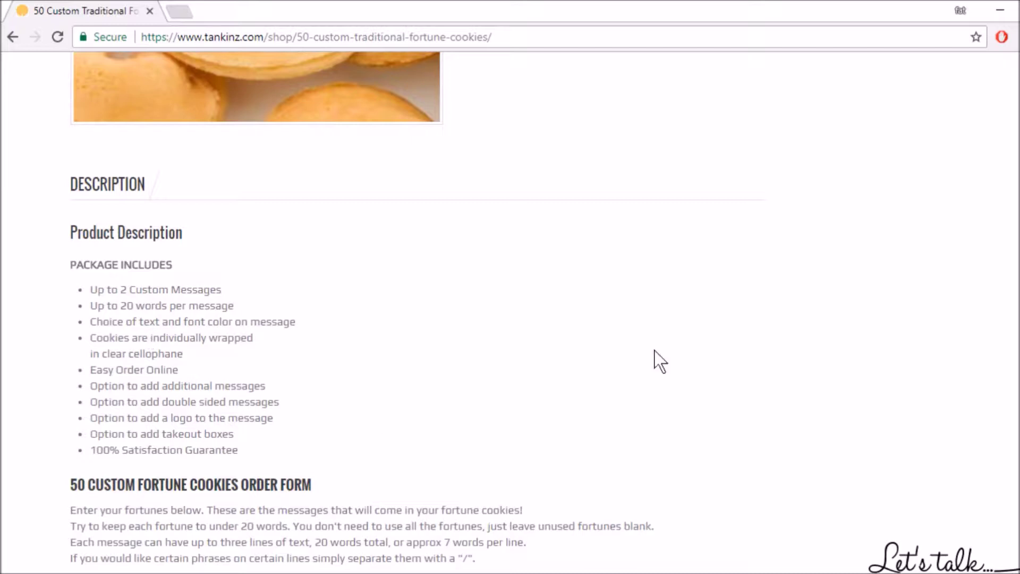
scroll(965, 313, down, 7)
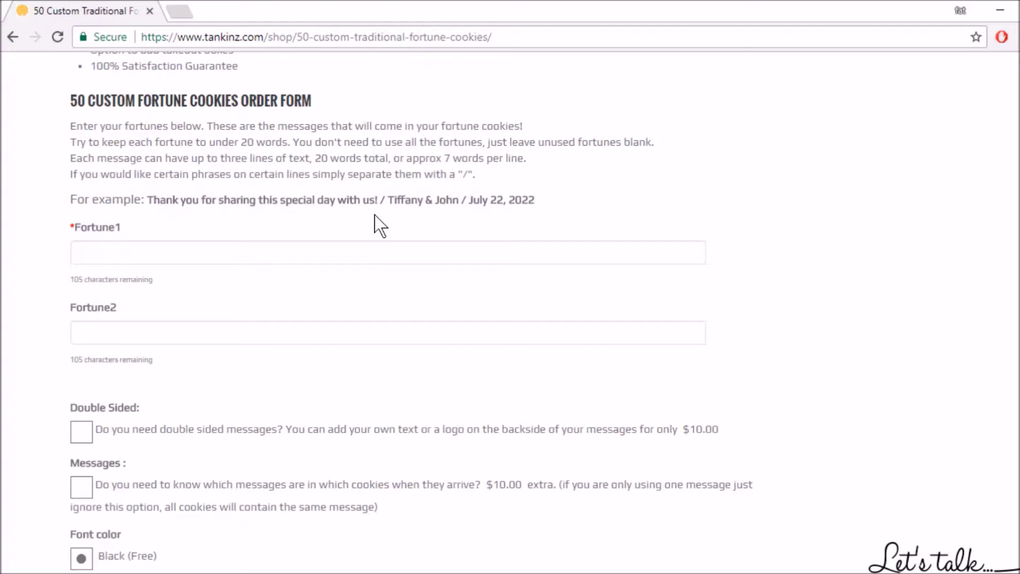
click(302, 251)
text(we are happy)
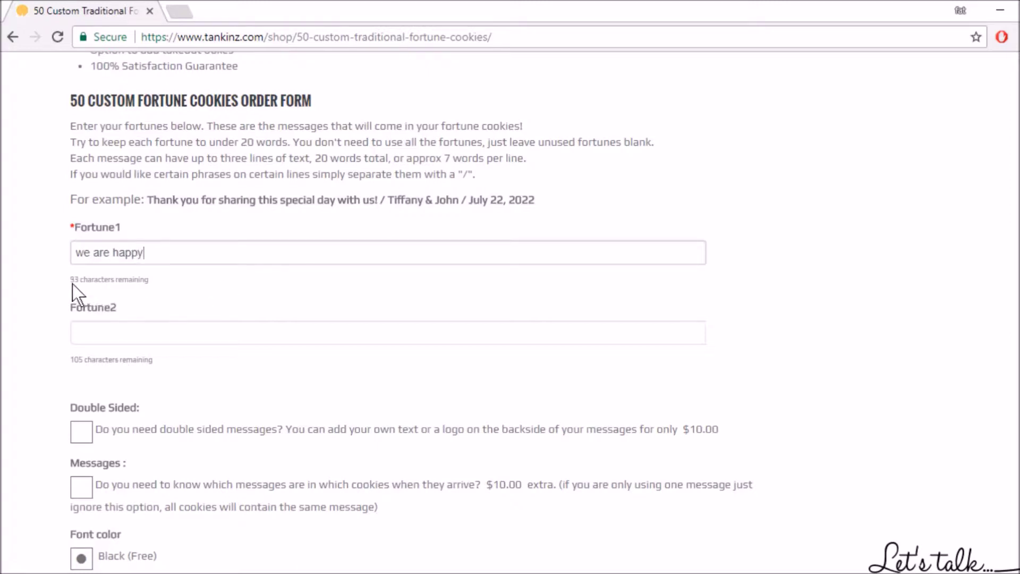
click(104, 333)
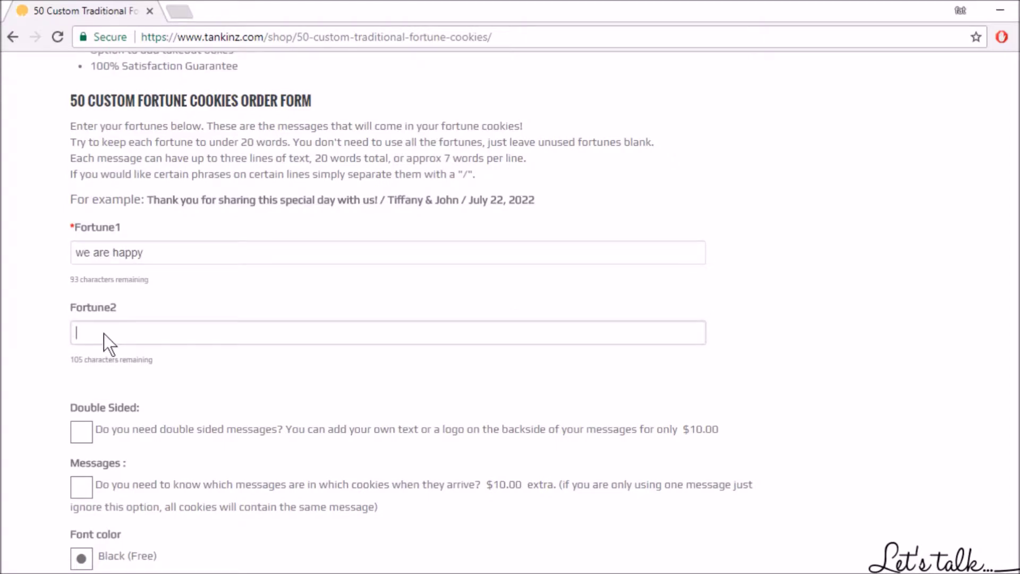
text(we are really)
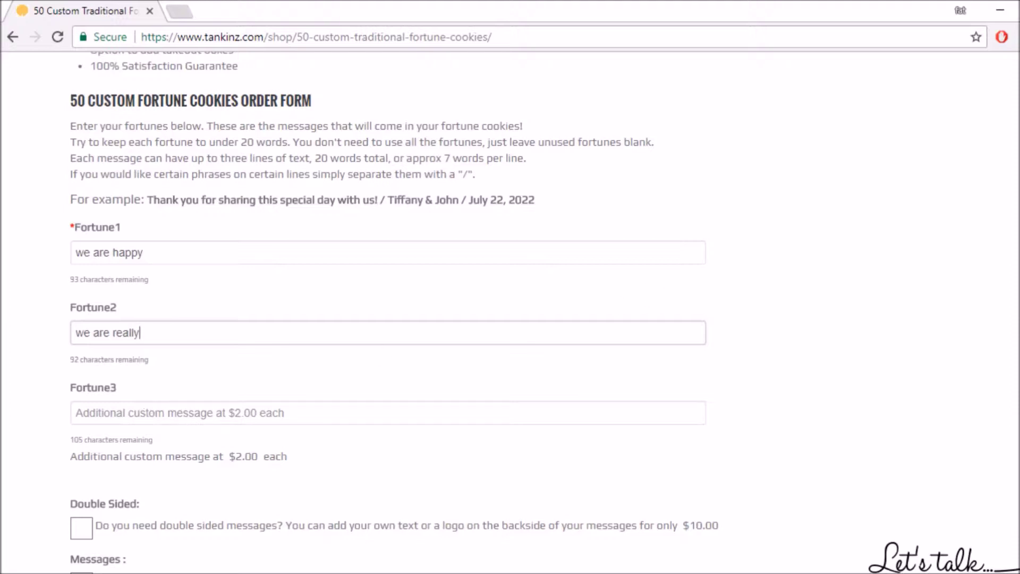
- Add the $10.00 double-sided message option to the cookie order
scroll(412, 316, down, 4)
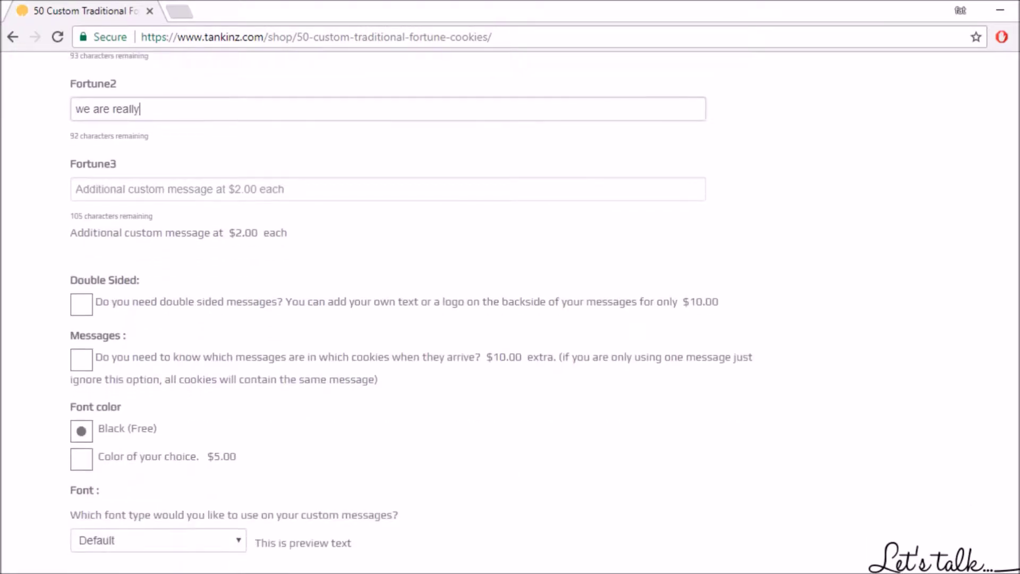
scroll(511, 314, down, 1)
click(80, 228)
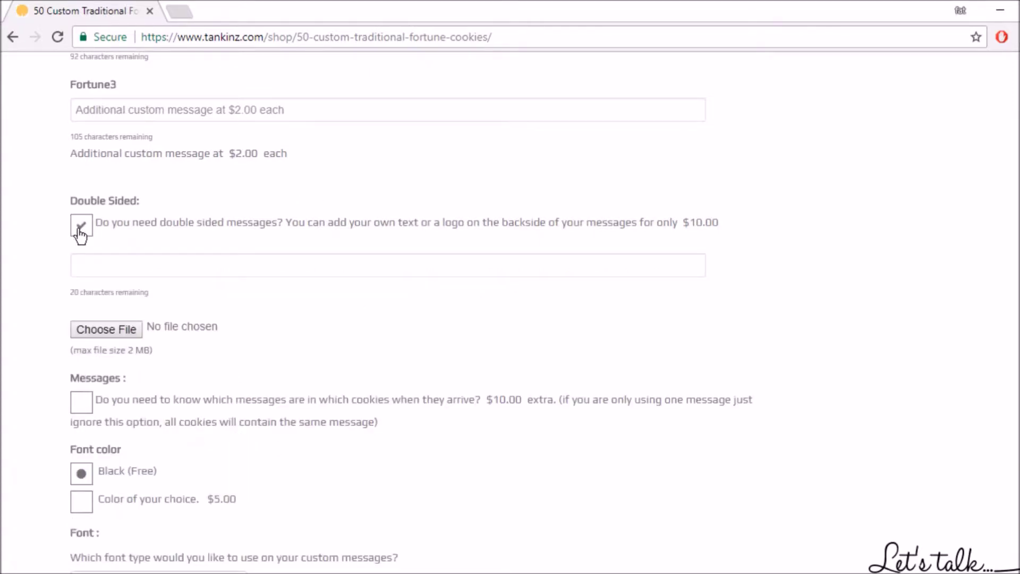
- Try "double sided message" as the text for the back of the messages, and clear it again
click(97, 266)
text(double sided message)
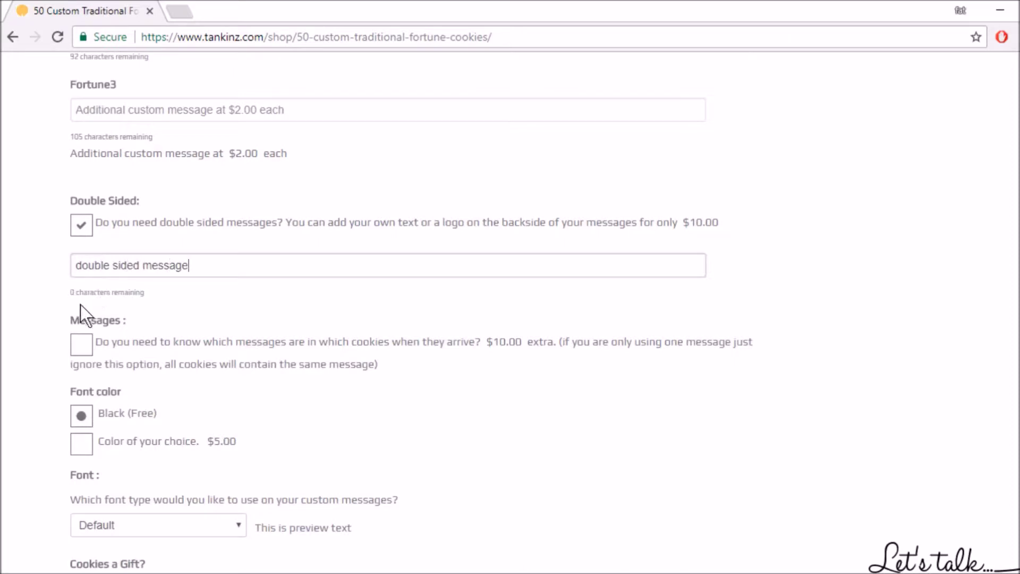
key(BackSpace)
key(BackSpace)
key(BackSpace)
key(BackSpace)
key(BackSpace)
key(BackSpace)
key(BackSpace)
key(BackSpace)
key(BackSpace)
key(BackSpace)
key(BackSpace)
key(BackSpace)
key(BackSpace)
key(BackSpace)
key(BackSpace)
key(BackSpace)
key(BackSpace)
key(BackSpace)
key(BackSpace)
key(BackSpace)
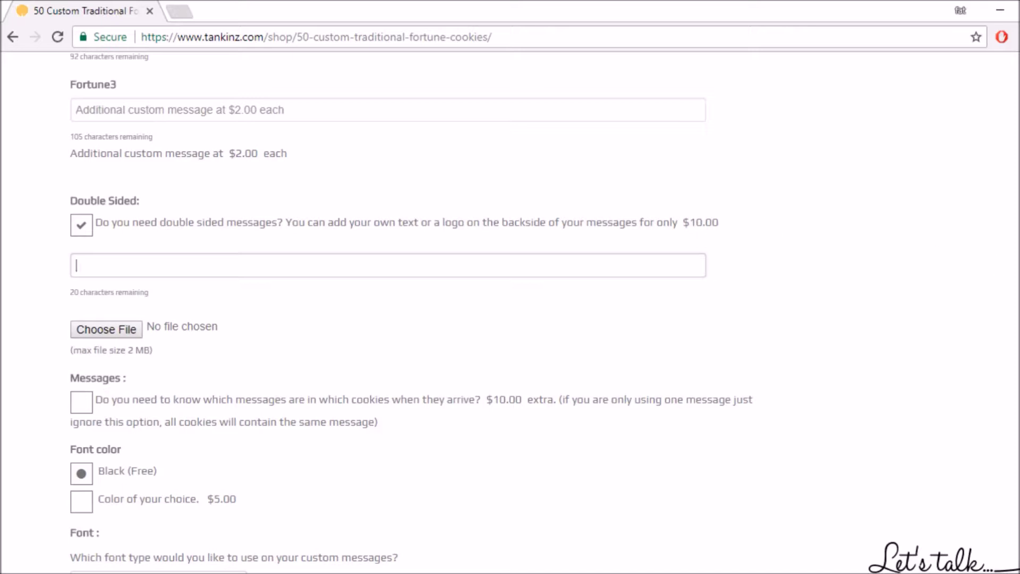
- Enable the $10.00 option for knowing which messages are in which cookies, and disable it again
scroll(388, 313, up, 6)
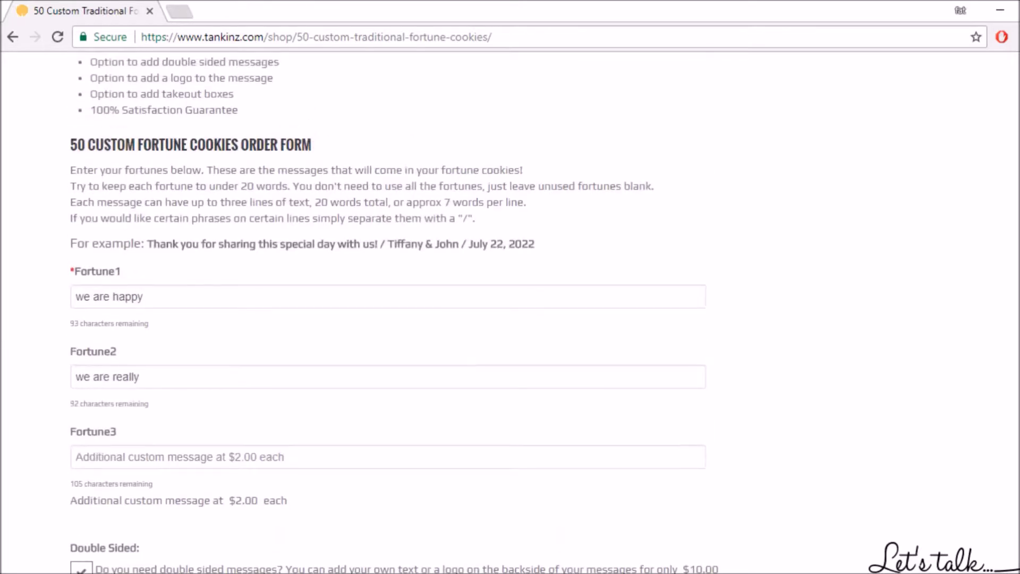
scroll(388, 314, down, 1)
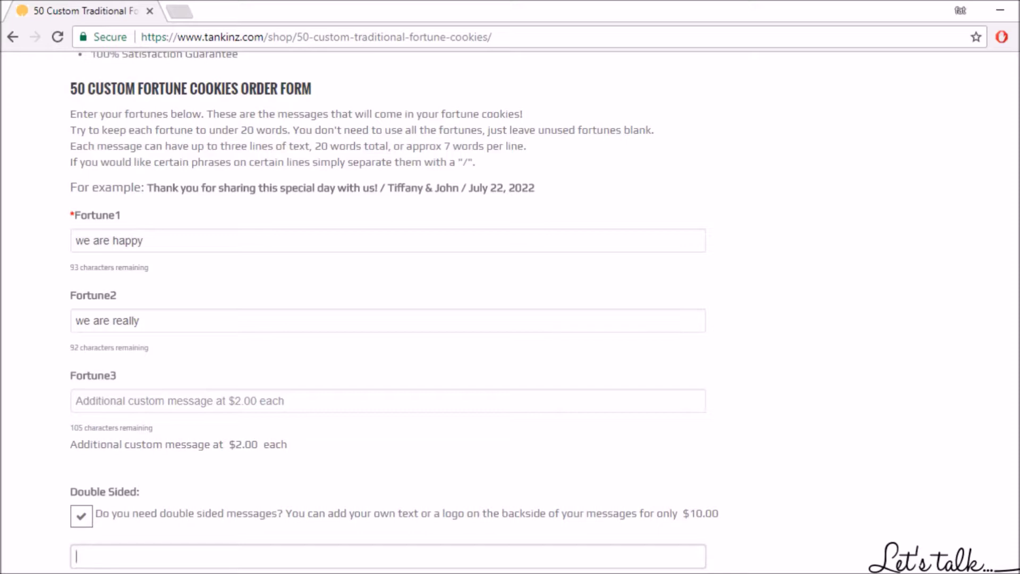
scroll(388, 314, down, 6)
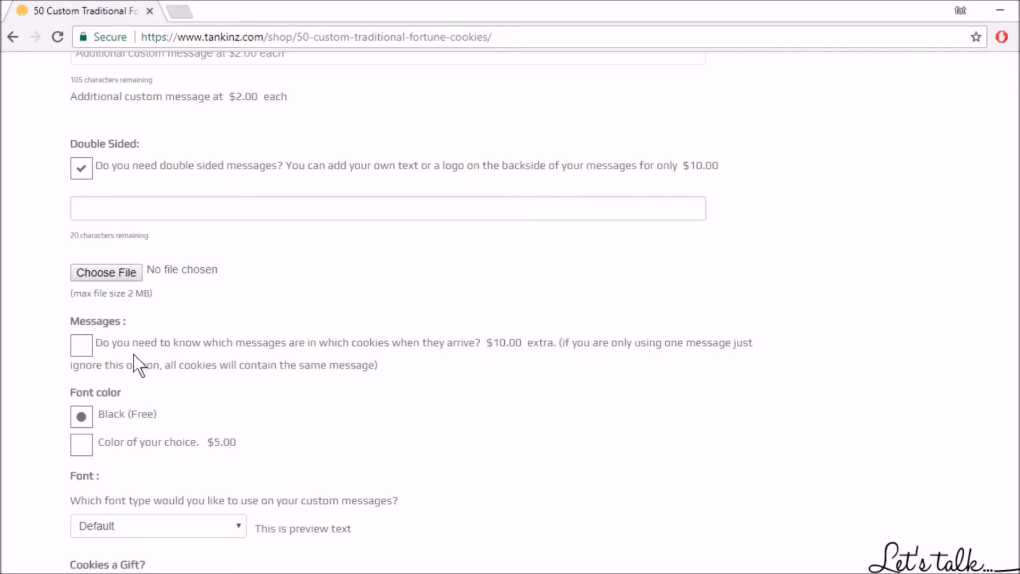
click(83, 346)
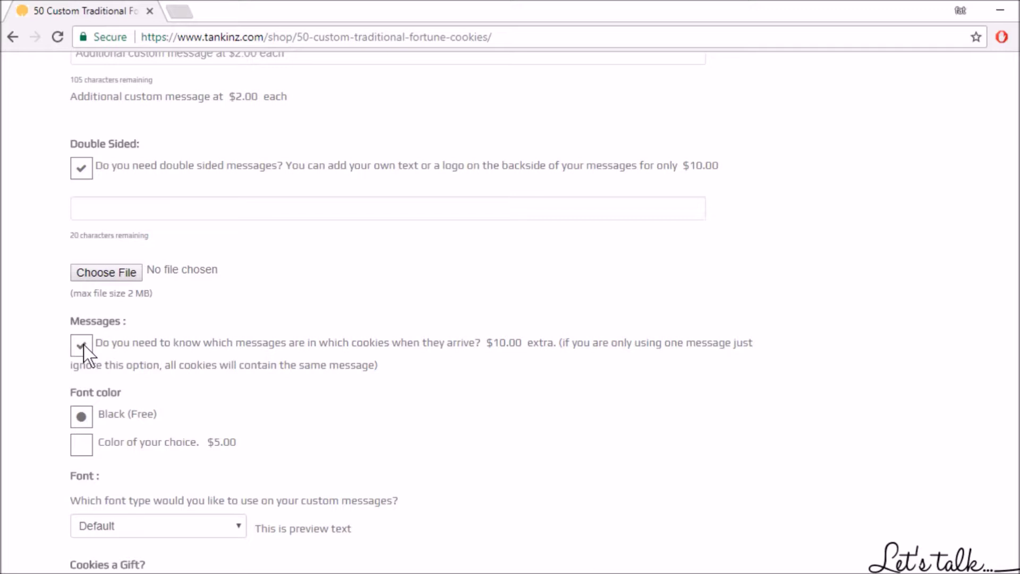
click(84, 346)
- Set the font for the custom messages to Times New Roman
scroll(414, 312, down, 4)
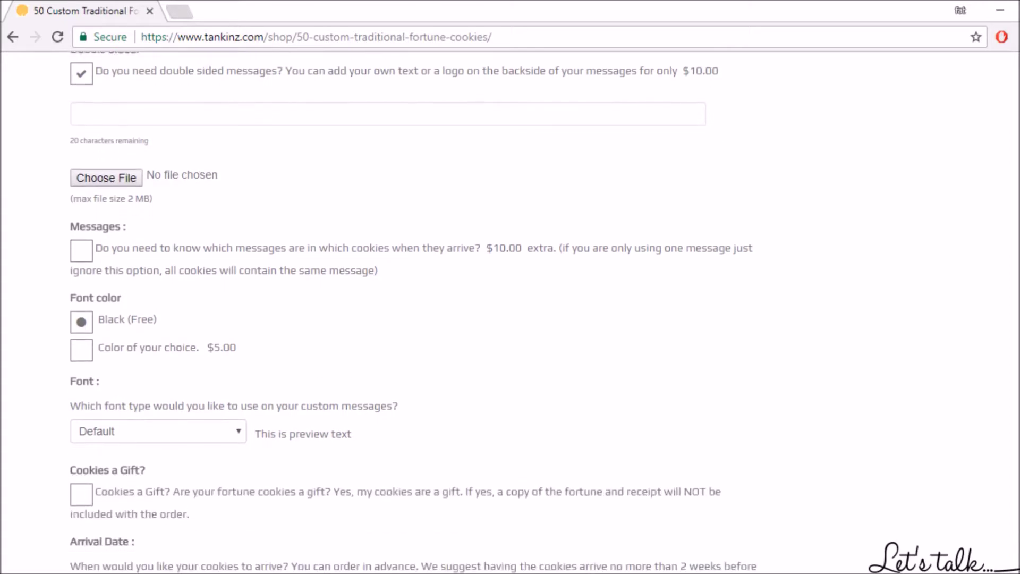
click(237, 335)
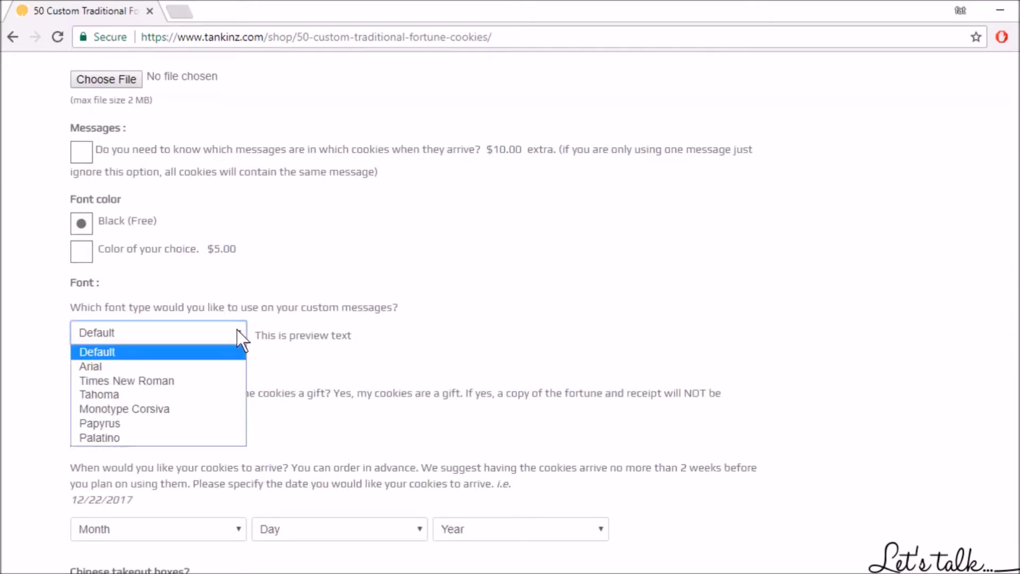
click(169, 379)
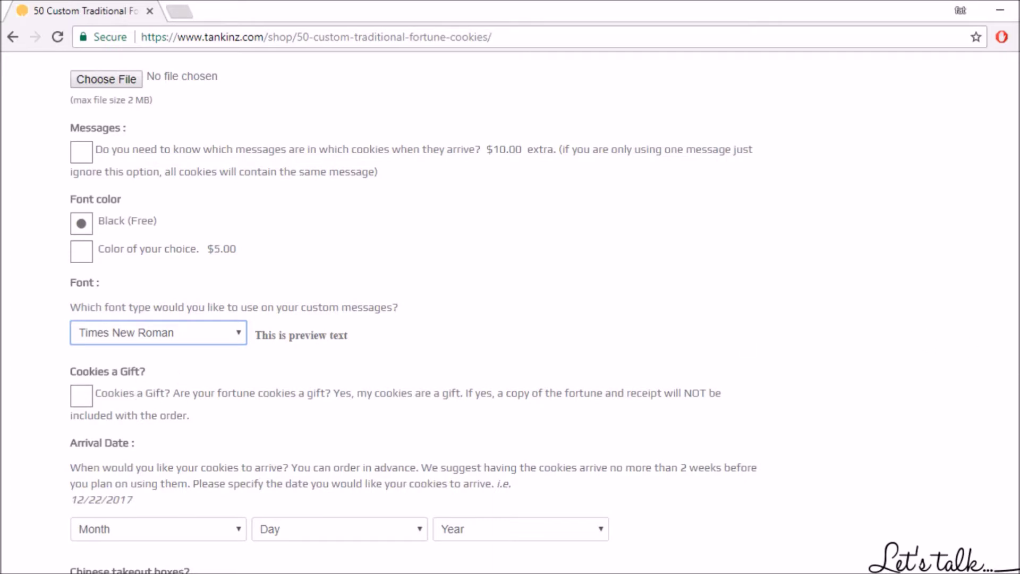
- Review the gift, arrival date, takeout box, printed box and shipping options down to the Order Details field
scroll(419, 312, down, 2)
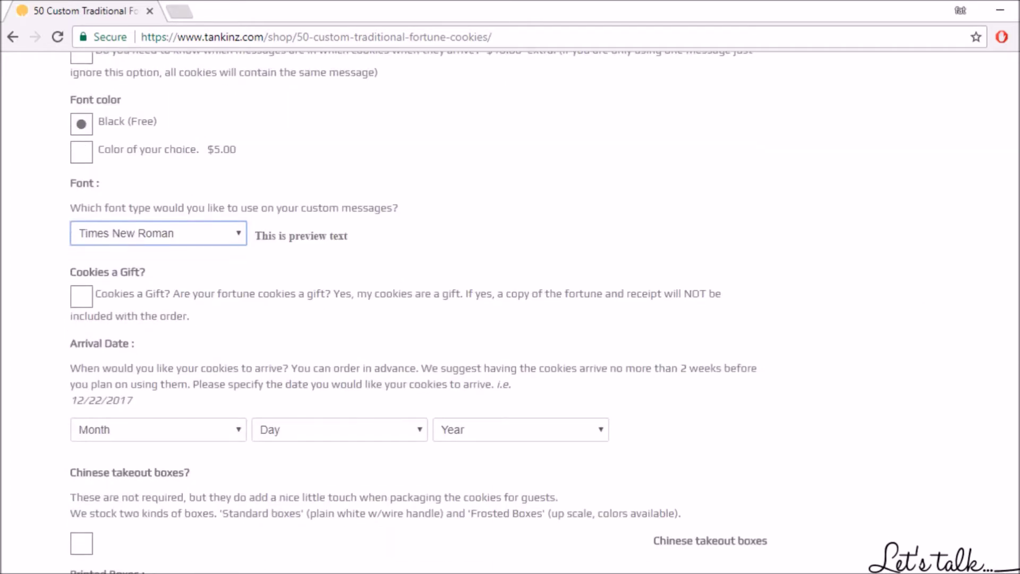
scroll(418, 313, down, 2)
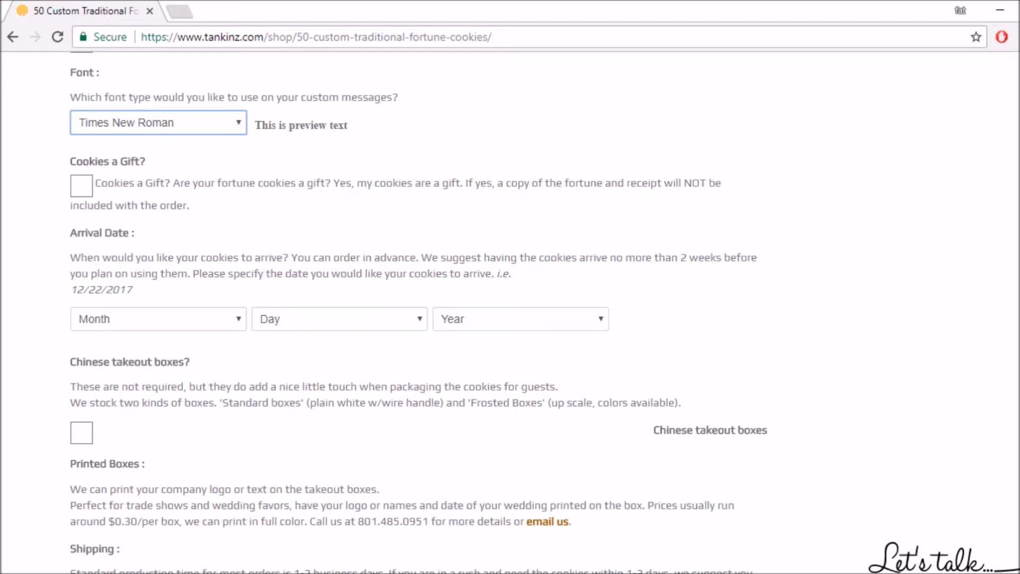
scroll(418, 312, down, 4)
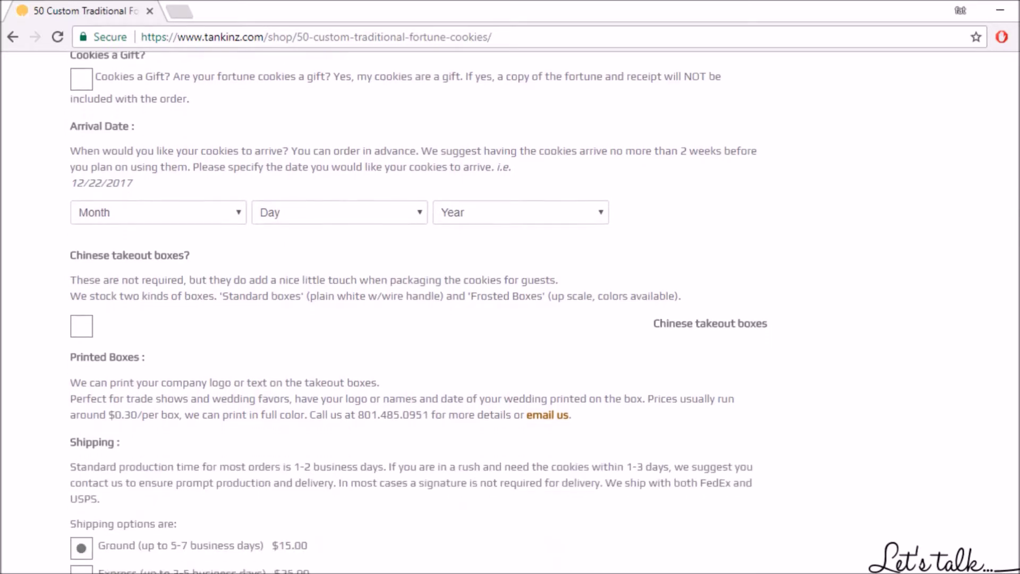
scroll(418, 313, down, 3)
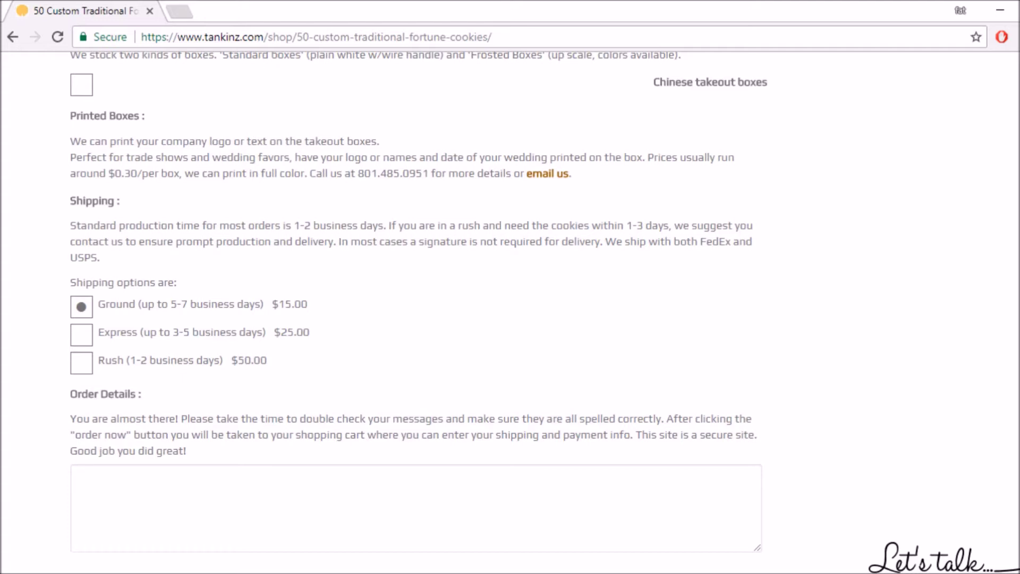
click(124, 486)
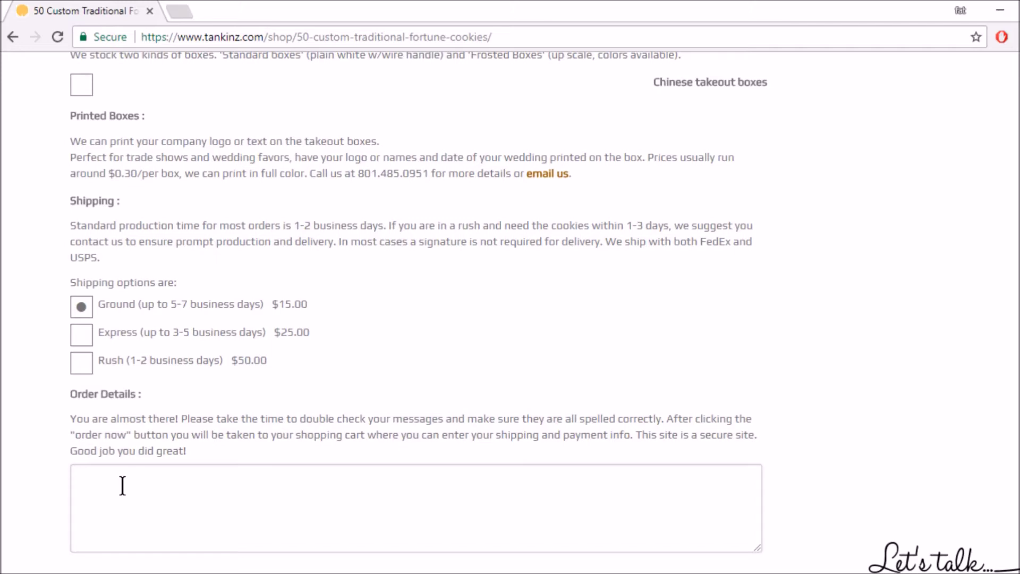
- Leave the 50-cookie order form and return to the store's home page
scroll(122, 487, up, 1)
scroll(510, 290, up, 20)
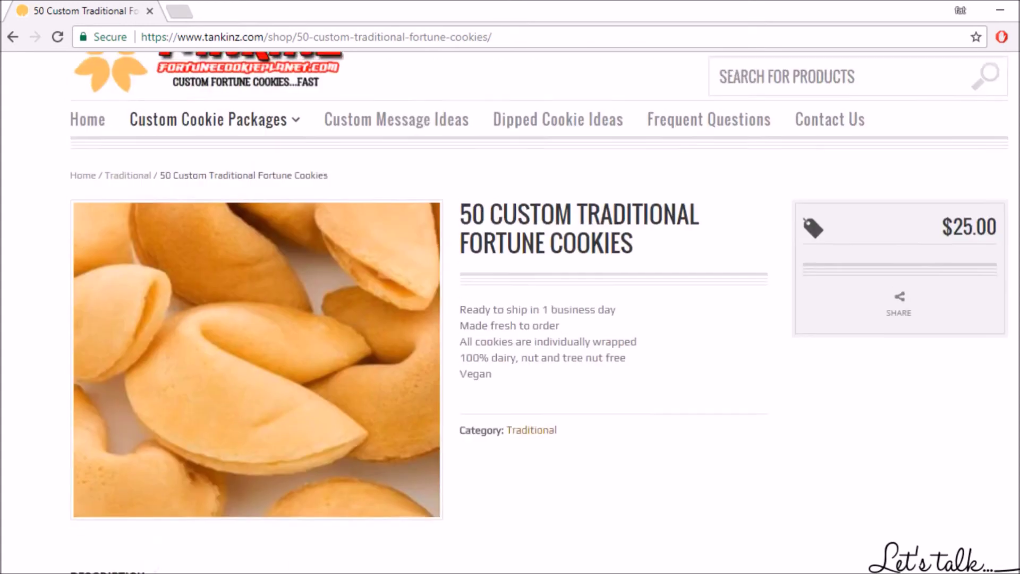
scroll(333, 107, up, 2)
click(276, 139)
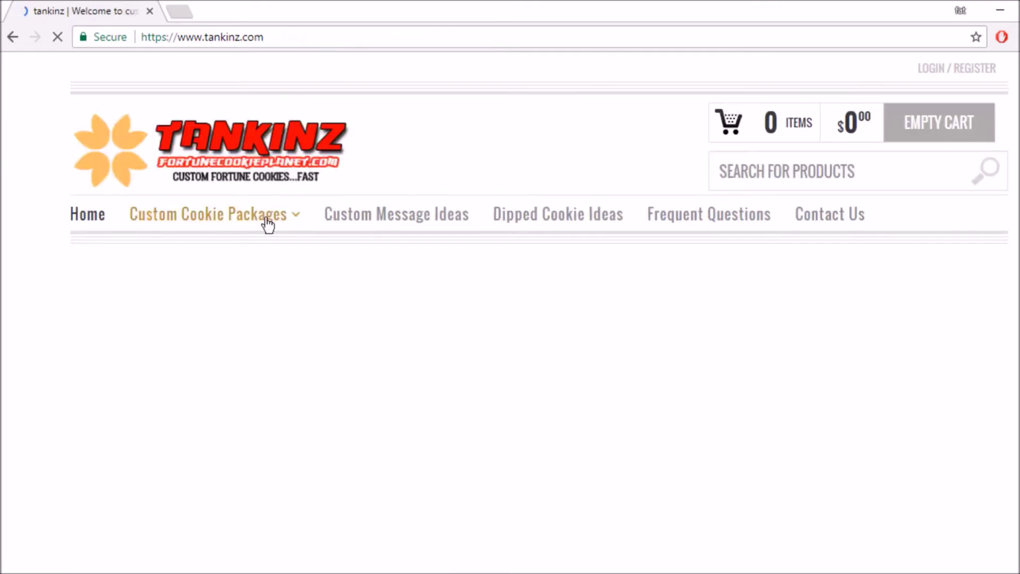
click(268, 225)
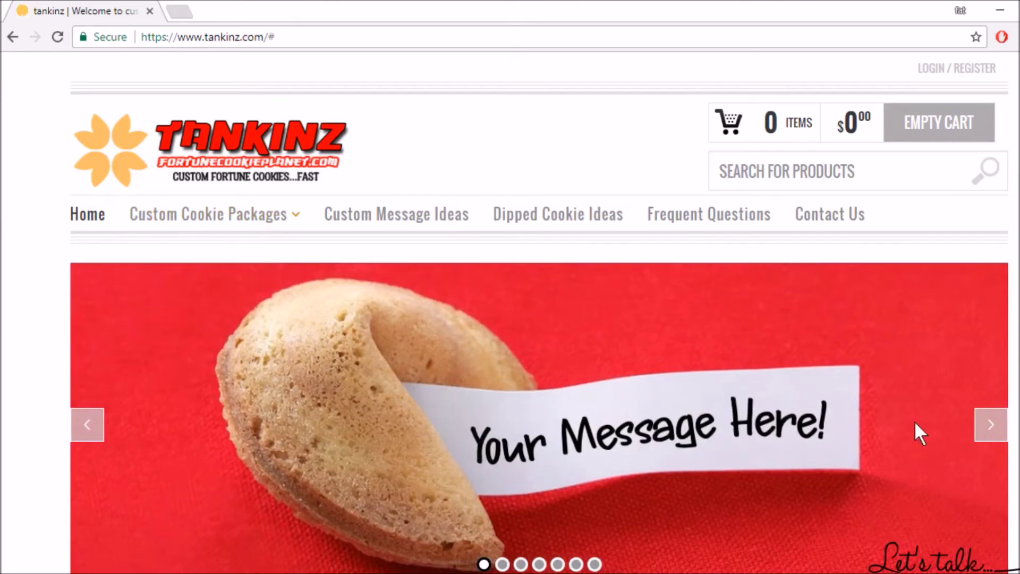
- Advance the home page banner to the Chinese New Year special and open its 2500 custom fortune cookies offer
click(991, 425)
click(991, 425)
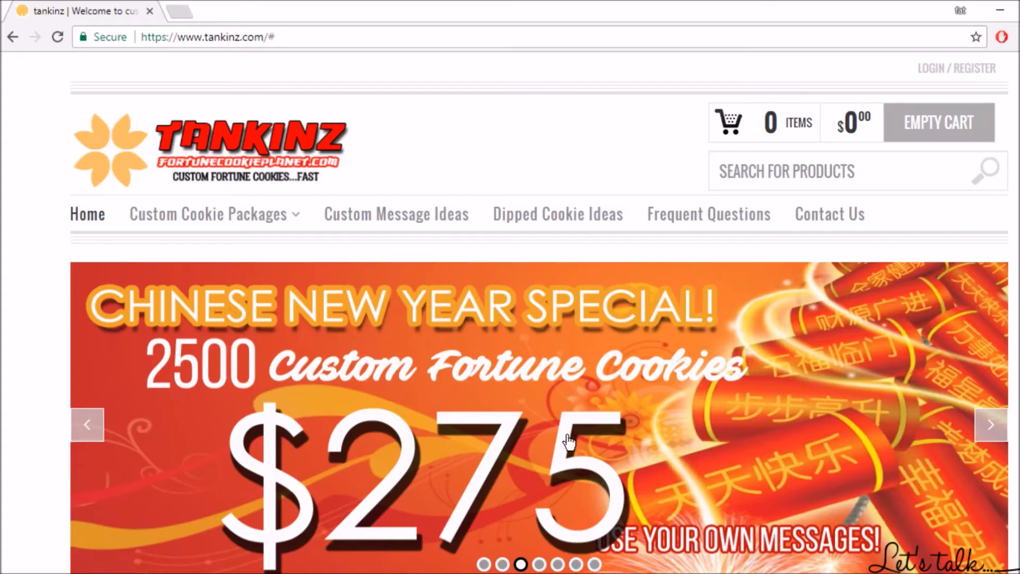
click(686, 427)
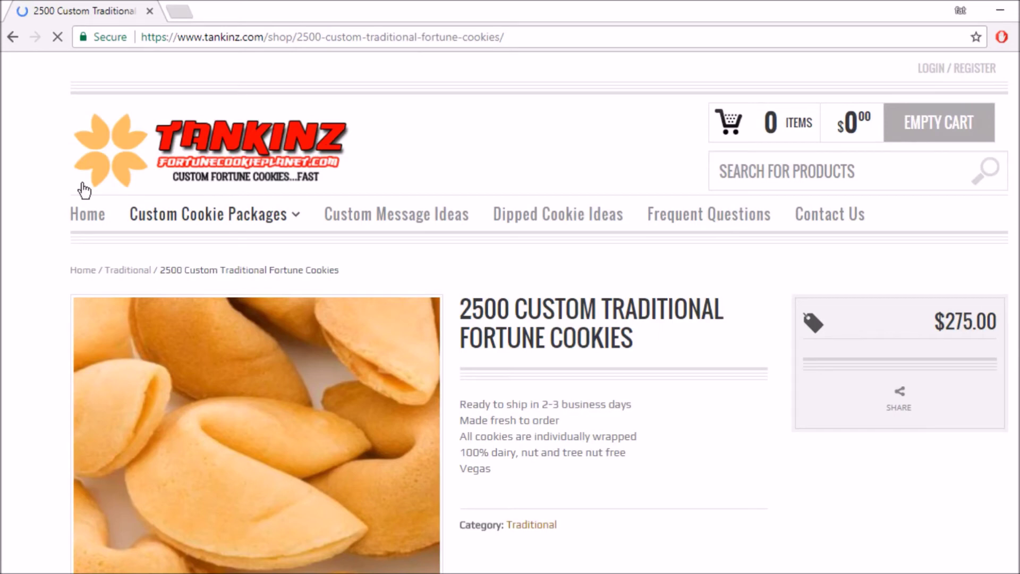
- Return to the home page and examine its featured product sections from Most Popular down to Trending Now
click(85, 216)
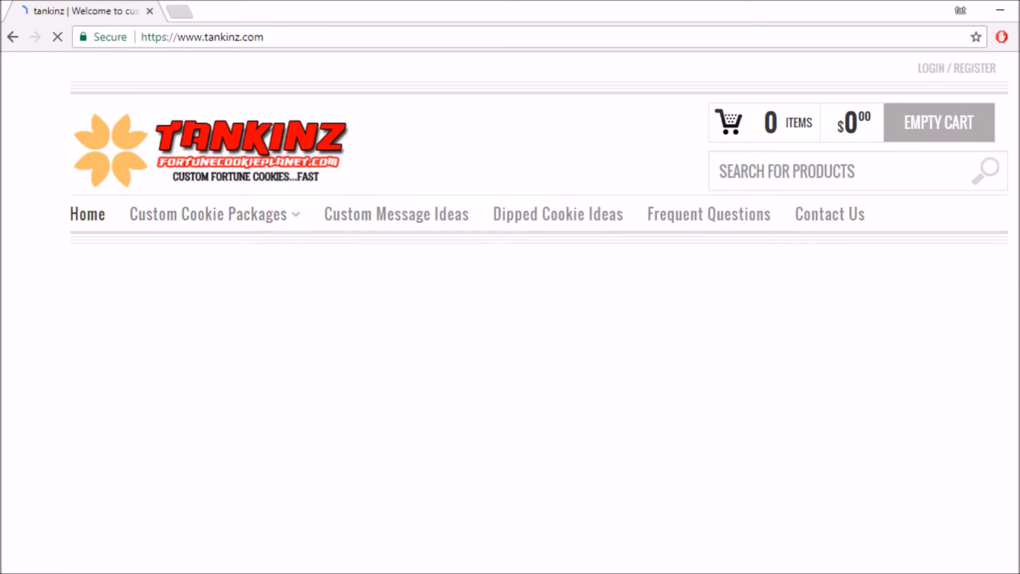
scroll(540, 312, down, 7)
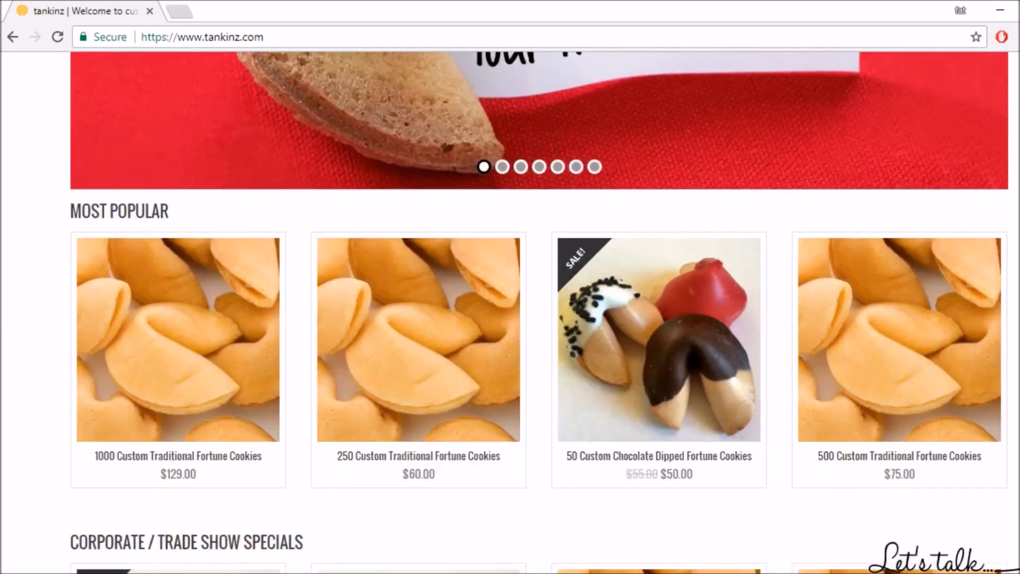
mouse_move(131, 349)
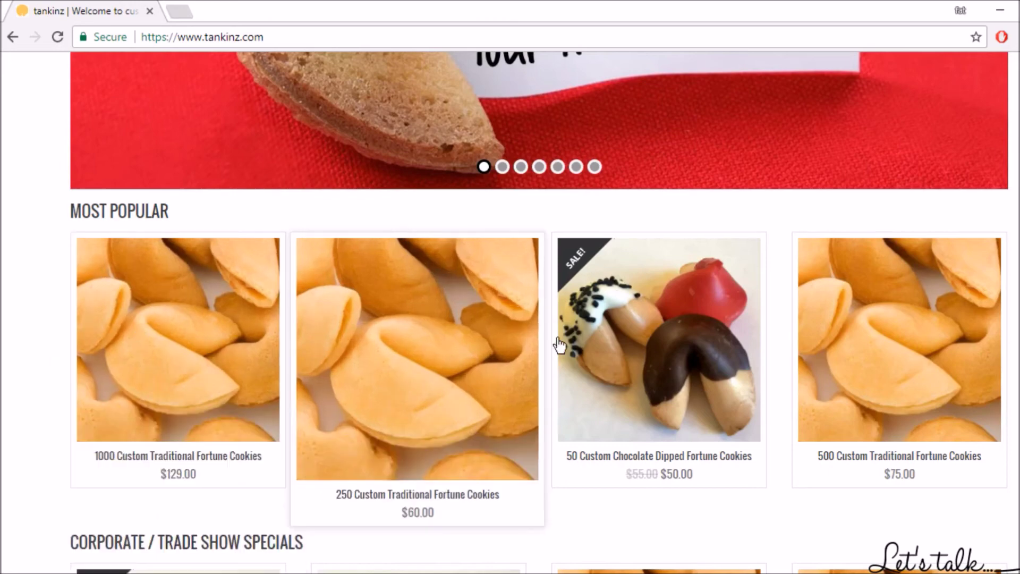
mouse_move(873, 352)
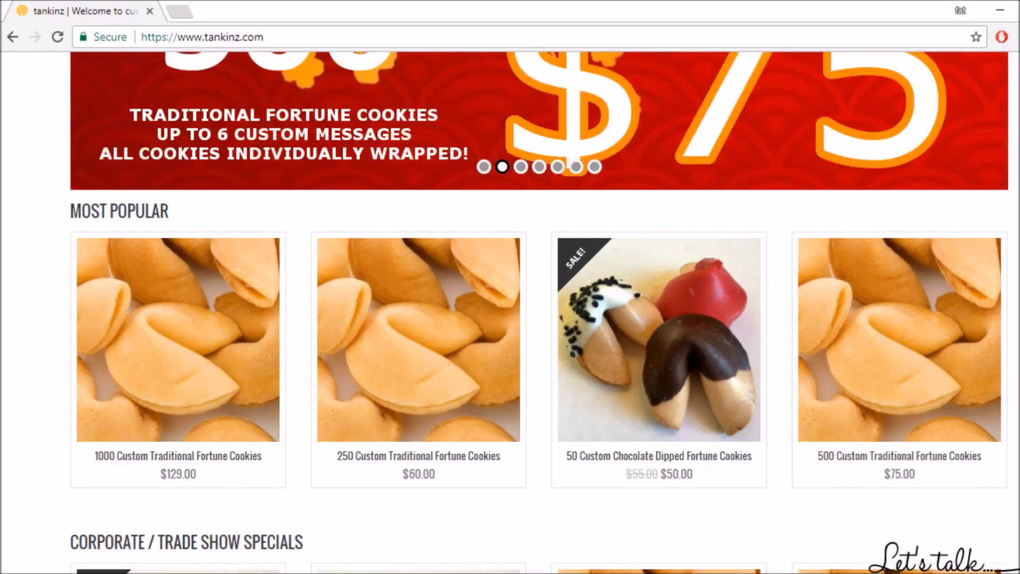
scroll(539, 313, down, 15)
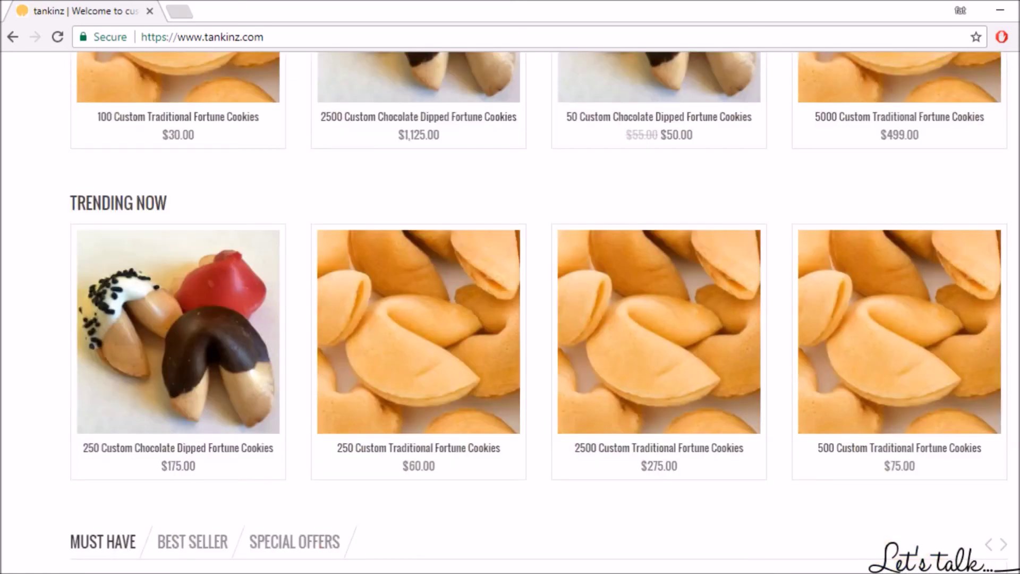
scroll(539, 312, up, 15)
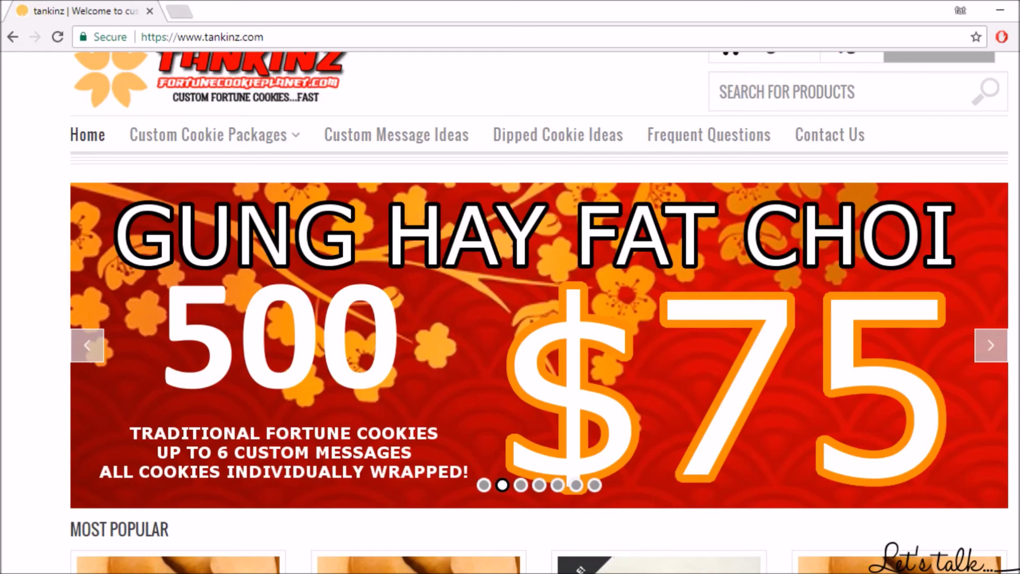